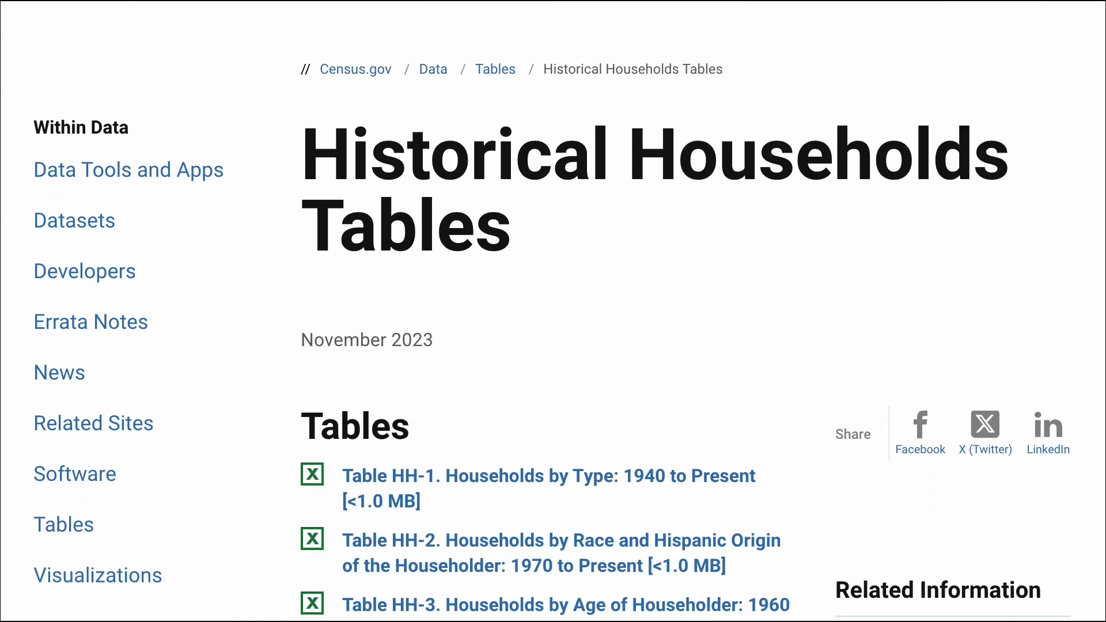
# - Open Table HH-3, Households by Age of Householder: 1960 to Present, from the list of household tables
pyautogui.scroll(-4, 554, 311)
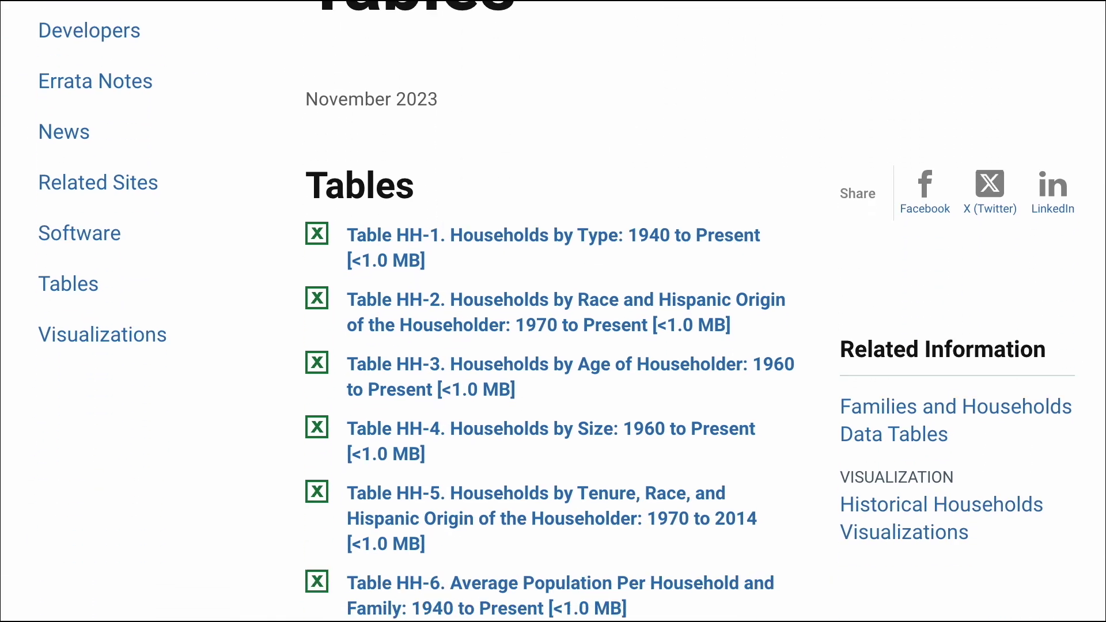
pyautogui.click(565, 347)
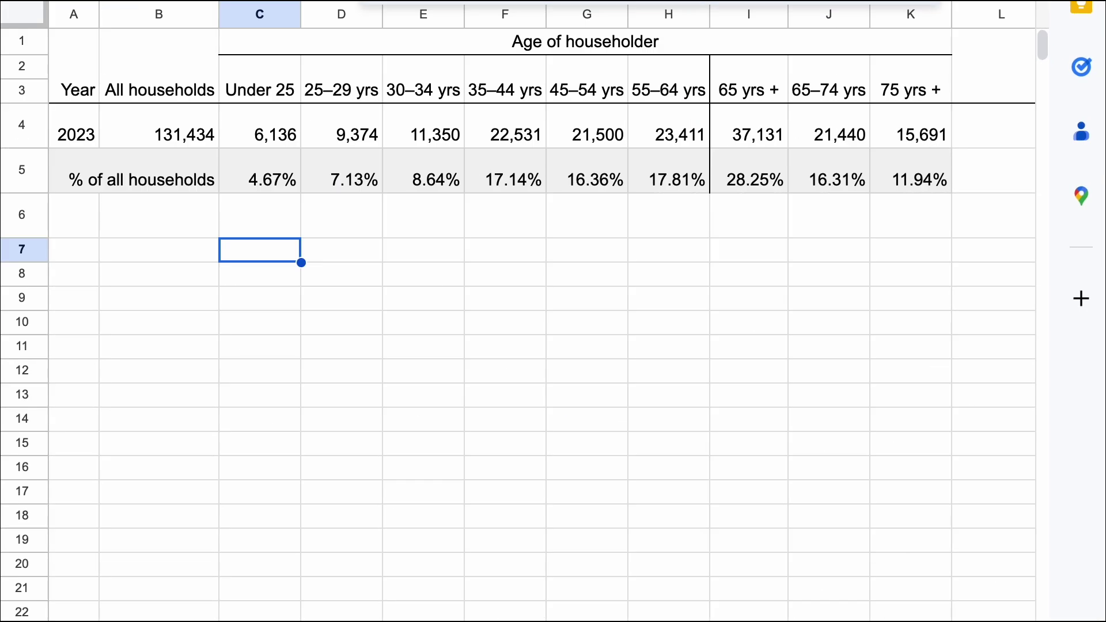
# - Fill C7 to K7 with the average ages 23, 27, 32, 40, 50, 60, 75, 70 and 85
pyautogui.write('23')
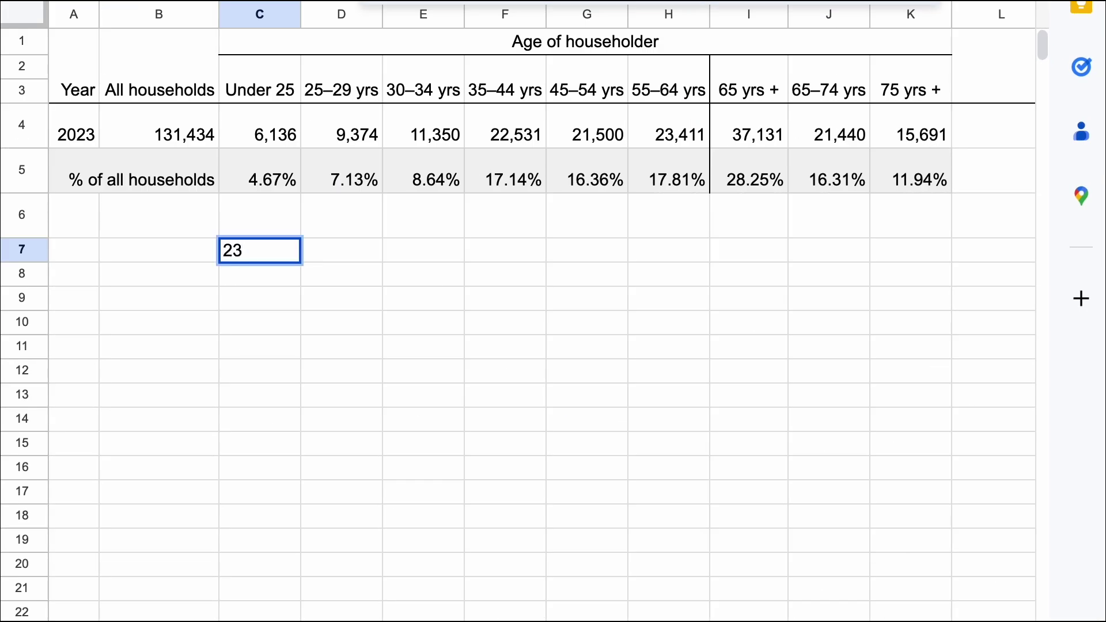
pyautogui.press('Tab')
pyautogui.write('27')
pyautogui.press('Tab')
pyautogui.write('32')
pyautogui.press('Tab')
pyautogui.write('40')
pyautogui.press('Tab')
pyautogui.write('50')
pyautogui.press('Tab')
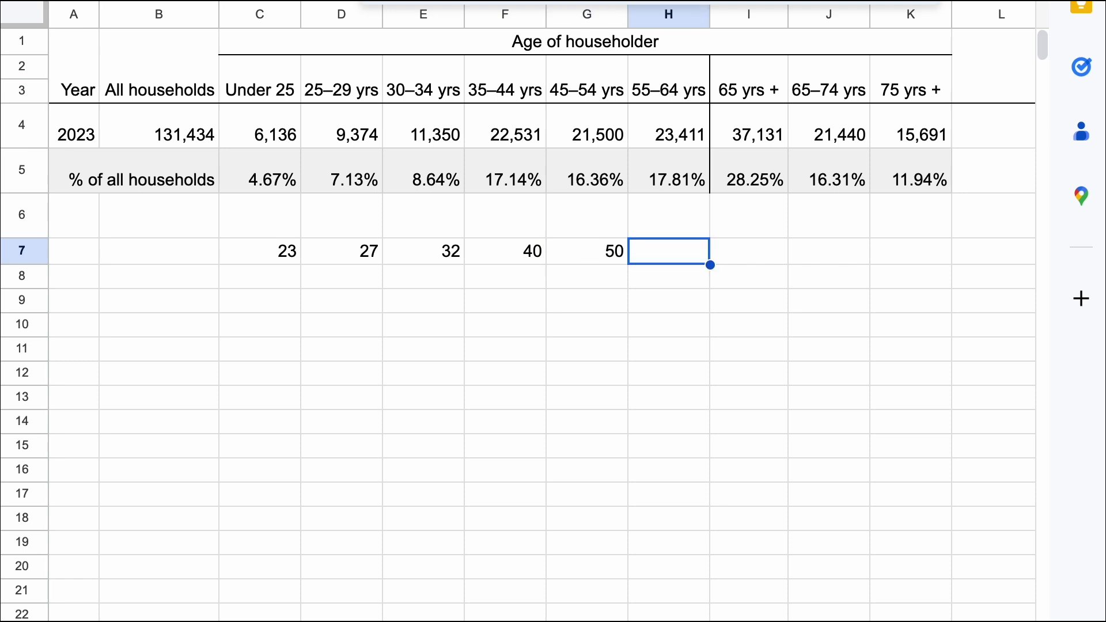
pyautogui.write('60')
pyautogui.press('Tab')
pyautogui.write('75')
pyautogui.press('Tab')
pyautogui.write('70')
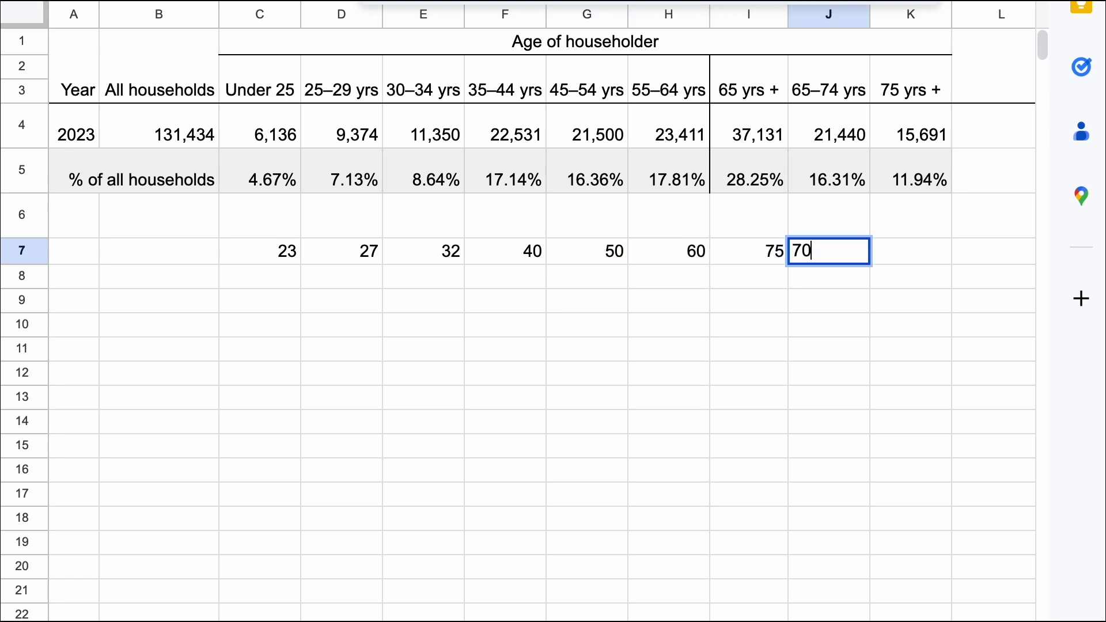
pyautogui.press('Tab')
pyautogui.write('85')
# - Label row 7 "Average Age" and row 8 "Exp Multiplier" in column B
pyautogui.click(158, 251)
pyautogui.write('Average Age')
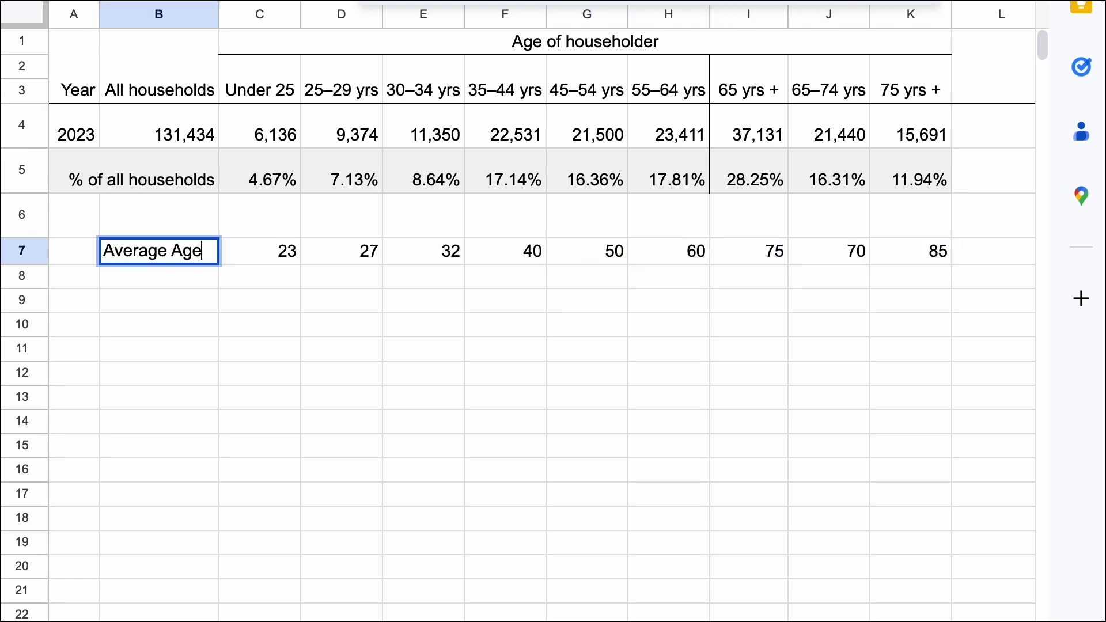
pyautogui.click(259, 276)
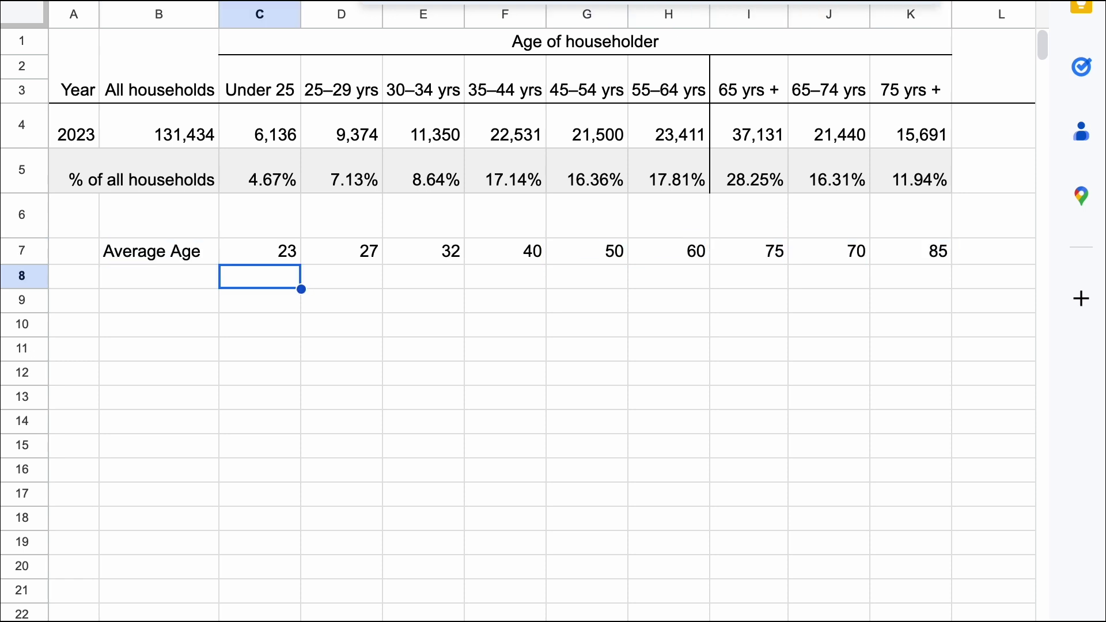
pyautogui.click(158, 276)
pyautogui.write('Exp Multipli')
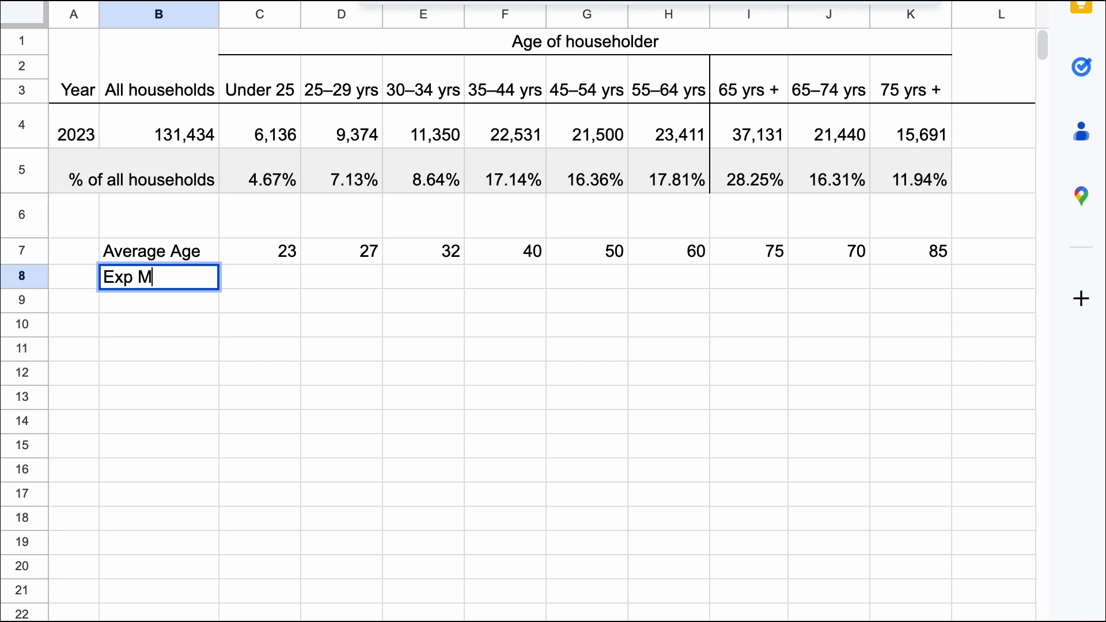
pyautogui.write('er')
pyautogui.press('Tab')
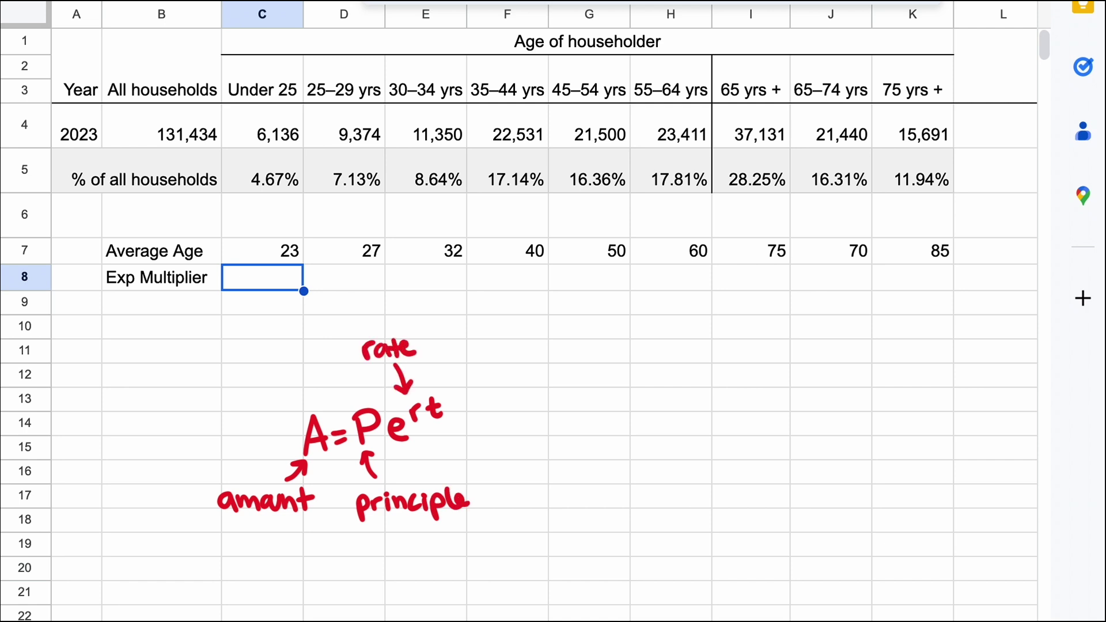
# - Enter the growth formula =exp(0.07*(65-C7)) in C8 and fill it across to the 55–64 yrs column
pyautogui.doubleClick(251, 275)
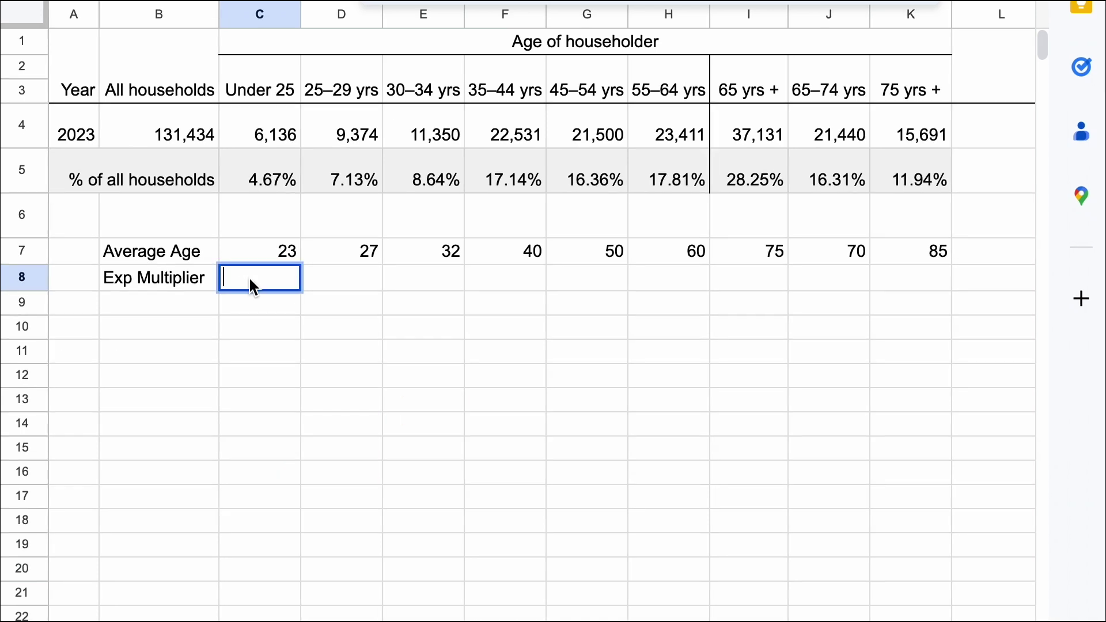
pyautogui.write('=exp(')
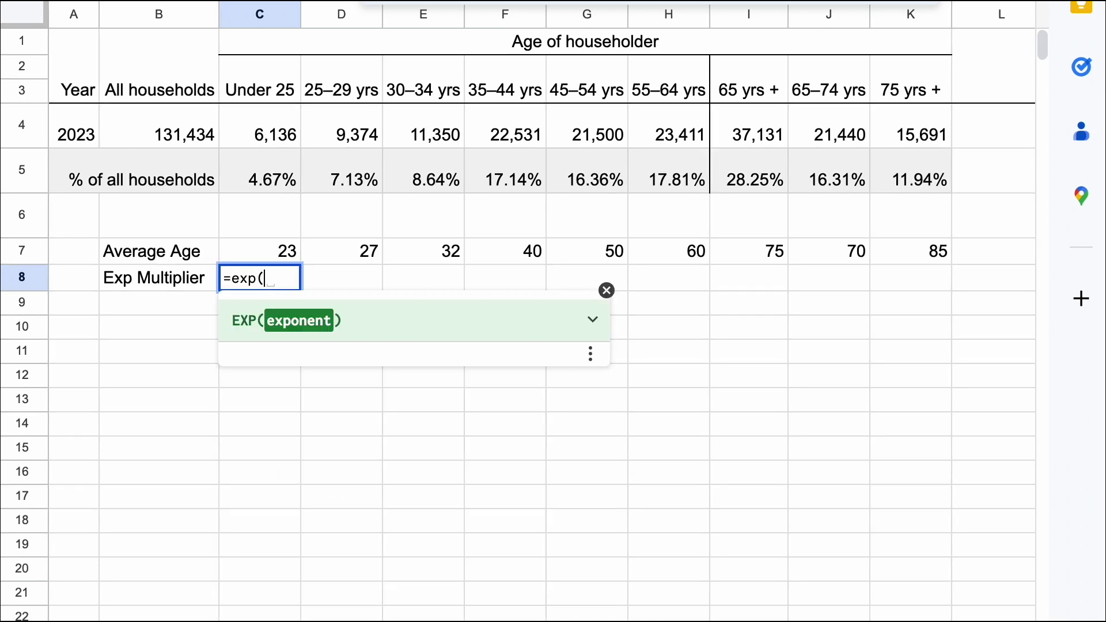
pyautogui.write('0.07*(65-C7)')
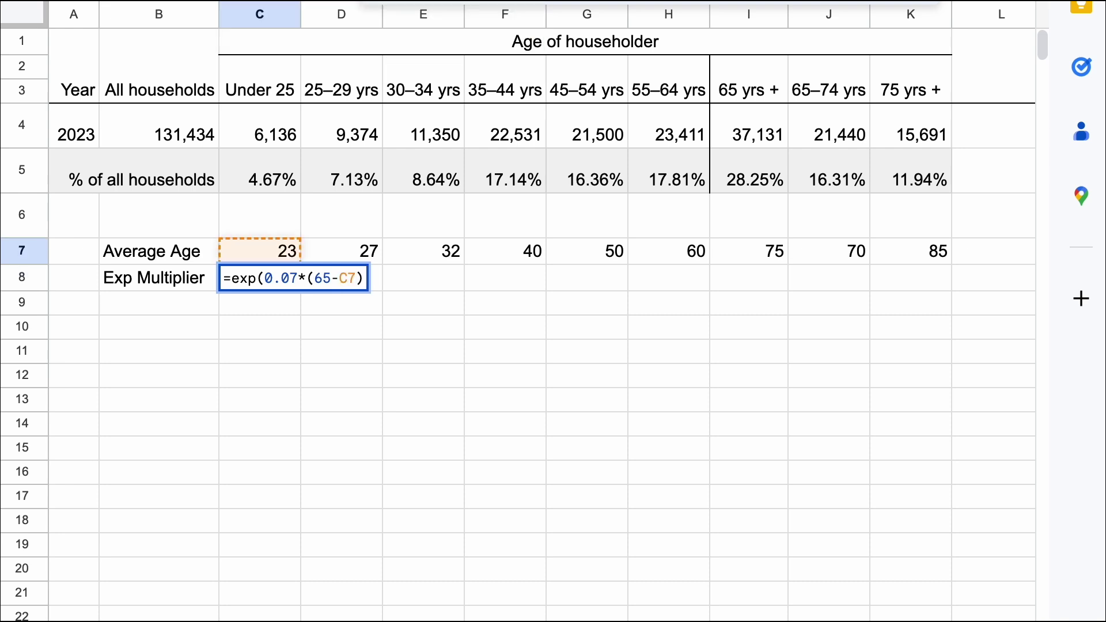
pyautogui.press('Return')
pyautogui.click(259, 277)
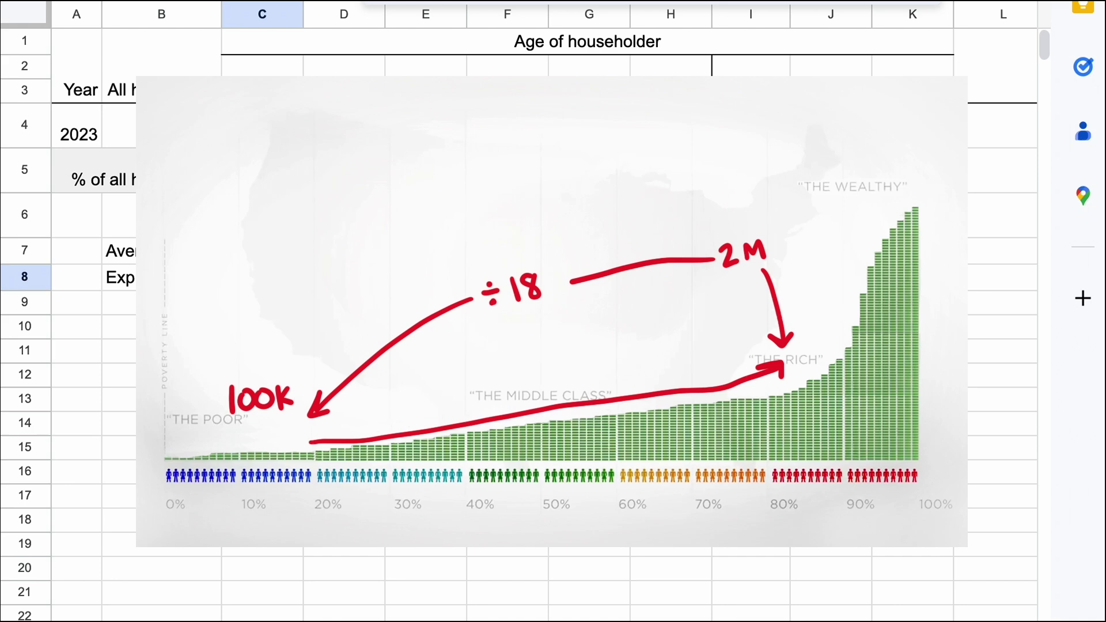
pyautogui.moveTo(304, 291); pyautogui.dragTo(691, 286)
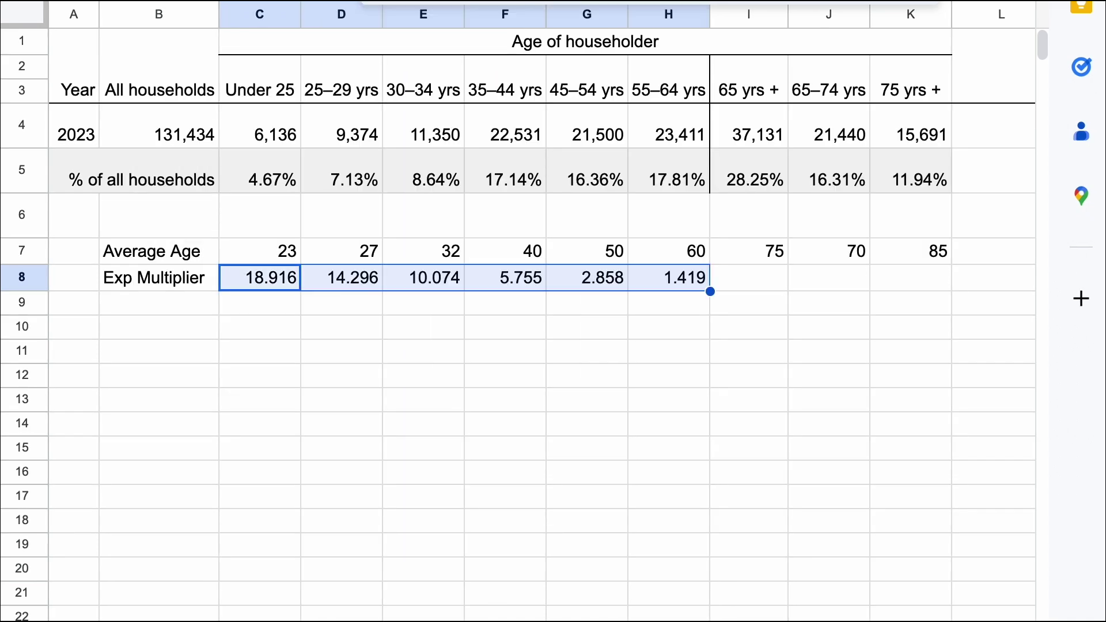
# - Enter the multiplier 1 in I8 and the retirement amount 2000000 in I9 for the 65 yrs + group
pyautogui.click(669, 303)
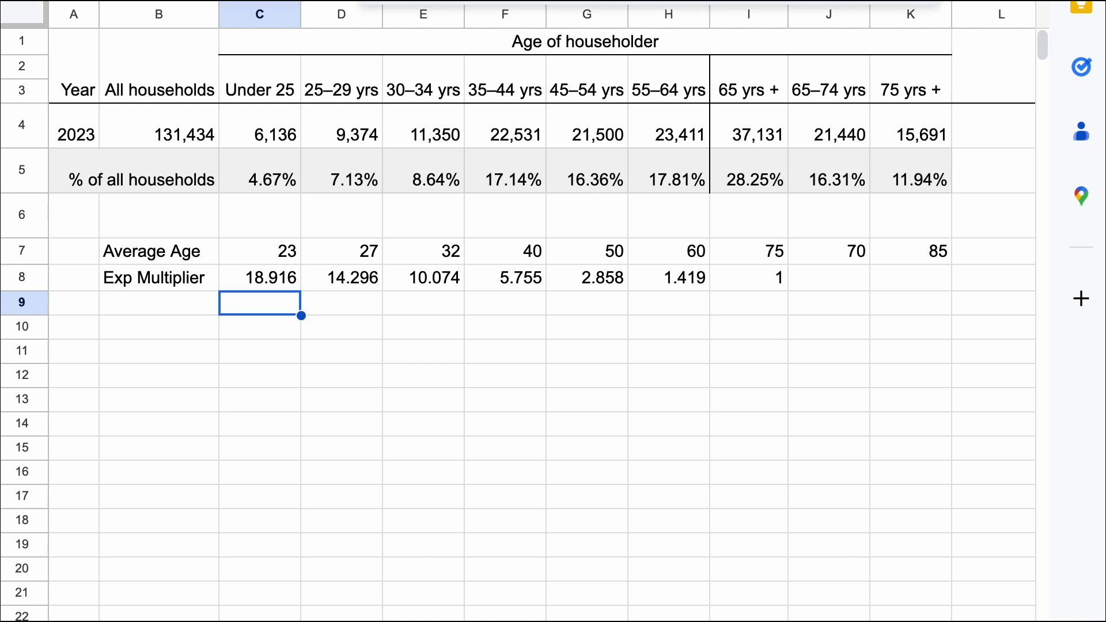
pyautogui.click(748, 303)
pyautogui.write('2')
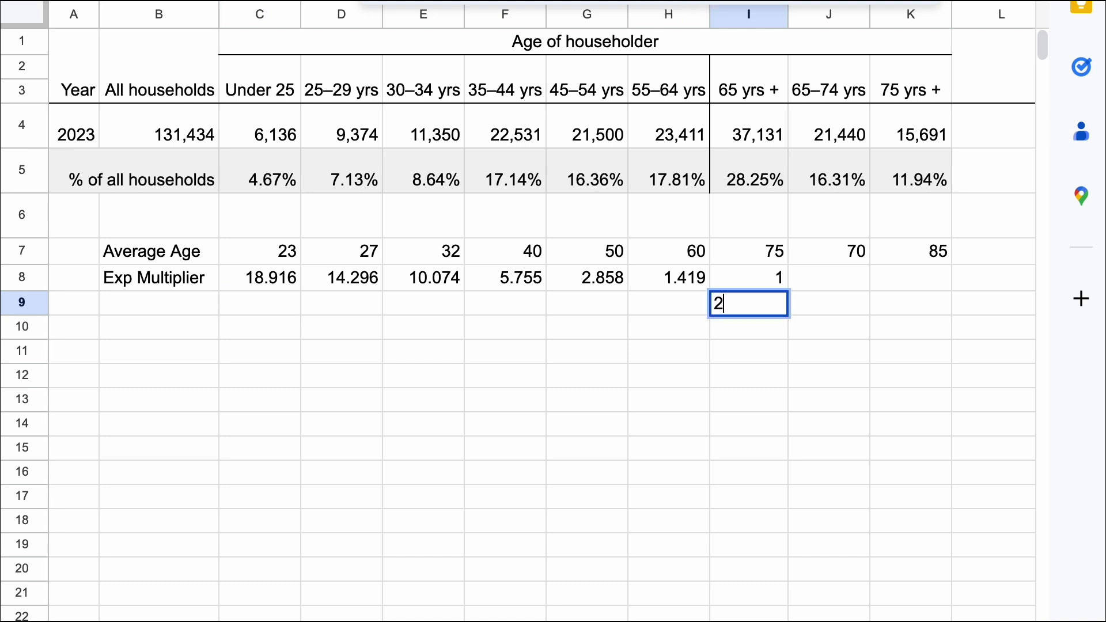
pyautogui.write('000000')
# - Calculate the amount needed by the Under 25 group in C9 with the formula =I9/C8
pyautogui.click(259, 303)
pyautogui.write('=')
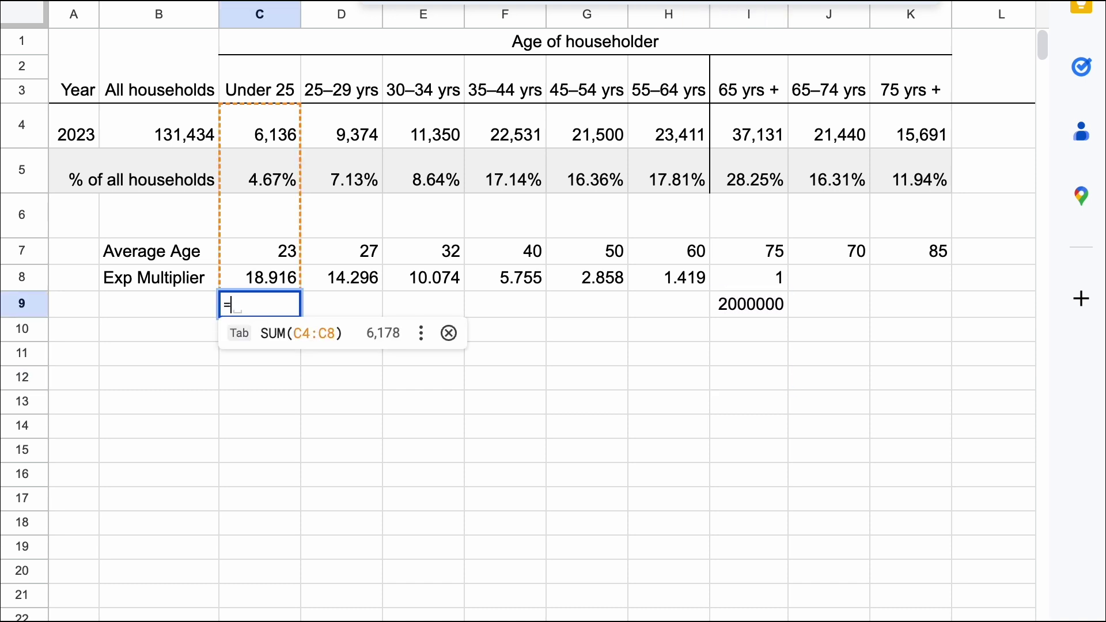
pyautogui.click(749, 303)
pyautogui.write('/C8')
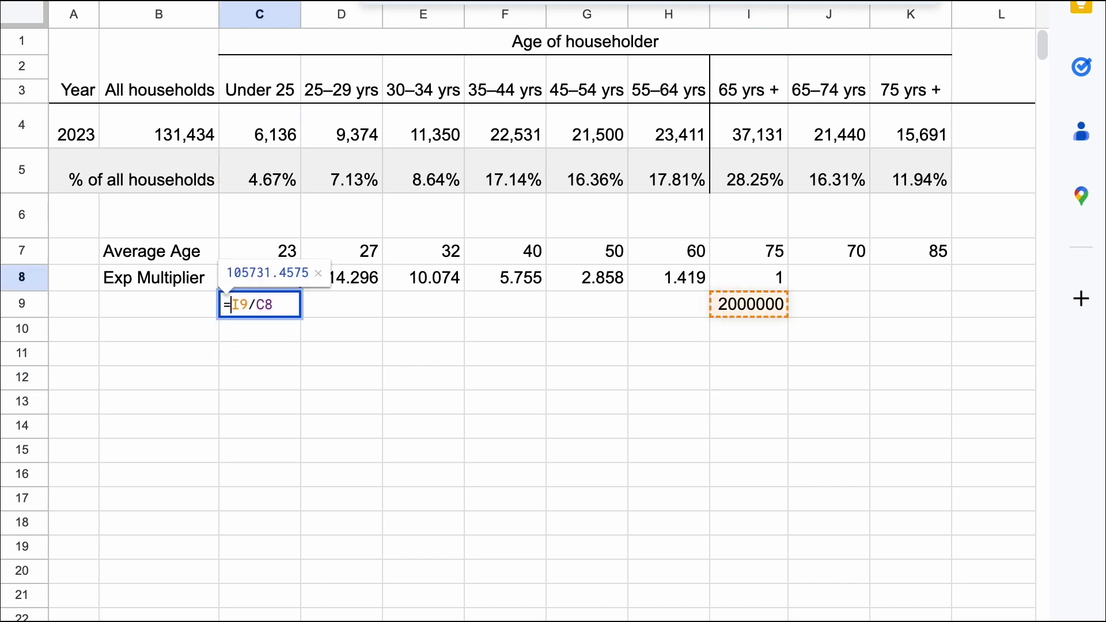
pyautogui.press('Return')
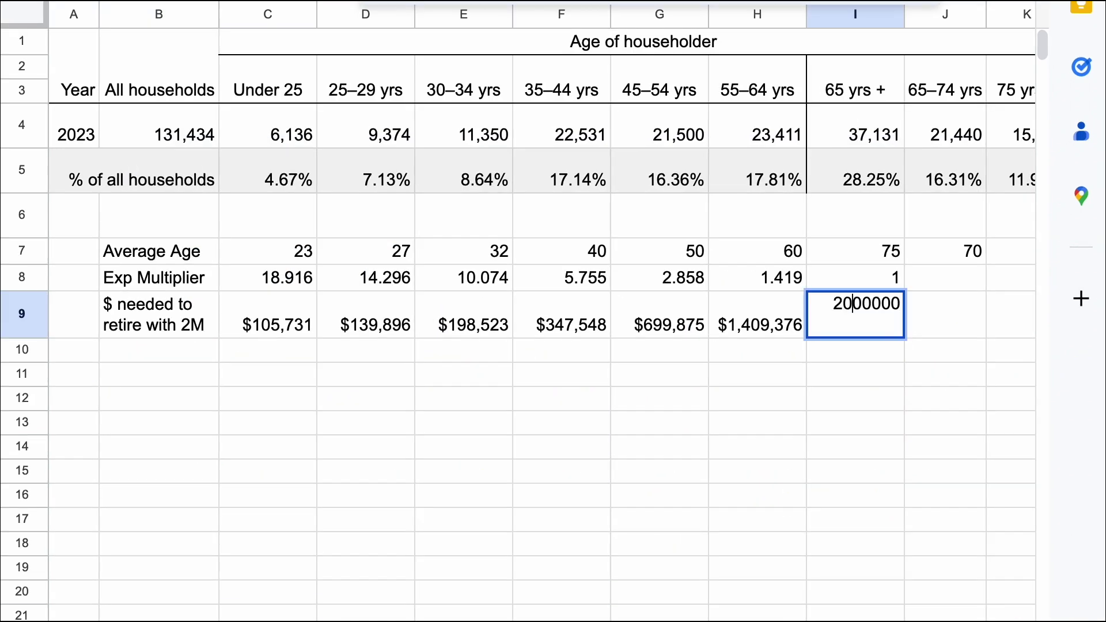
pyautogui.hotkey('shift', 'Left')
pyautogui.write('4')
pyautogui.press('Return')
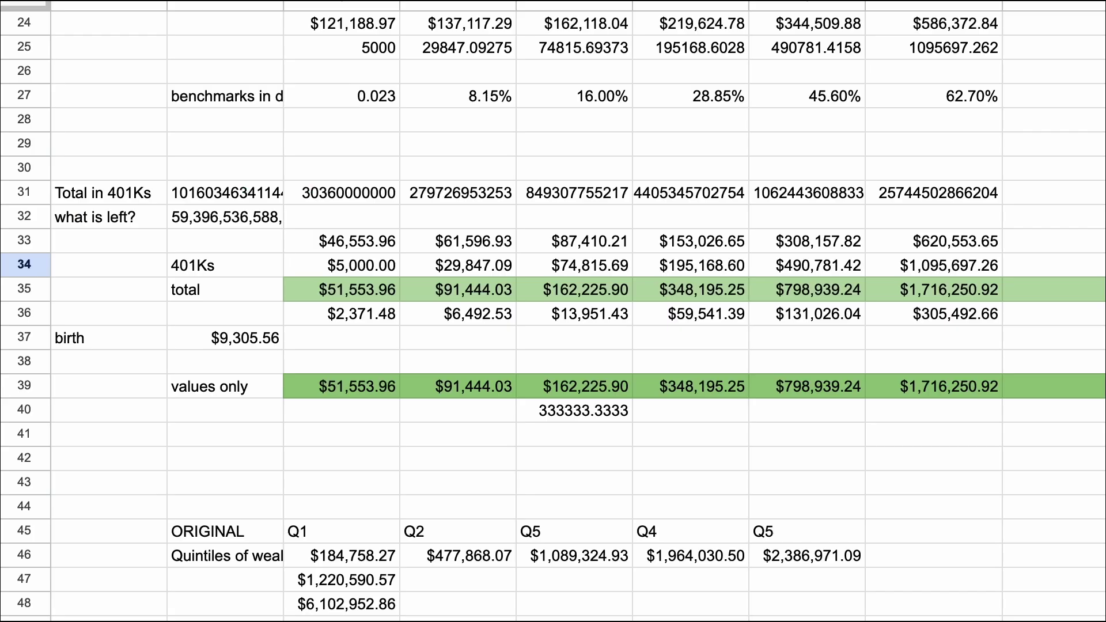
# - Examine the 401Ks row and the highlighted total row across all age columns of the wealth calculation sheet
pyautogui.click(225, 265)
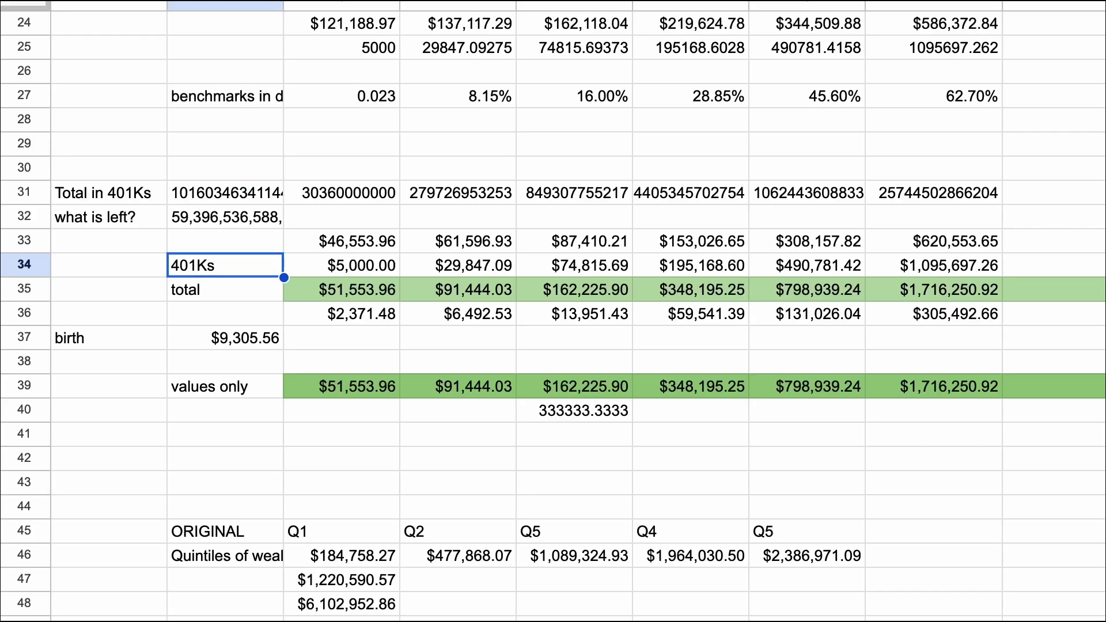
pyautogui.hscroll(6, 578, 311)
pyautogui.click(808, 253)
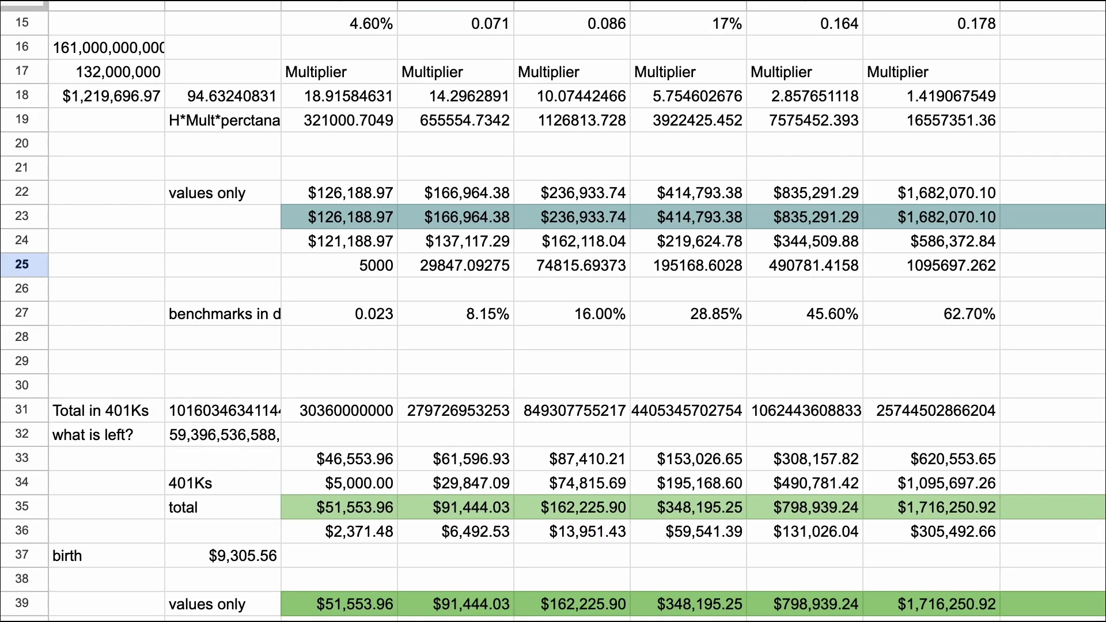
pyautogui.scroll(-3, 553, 316)
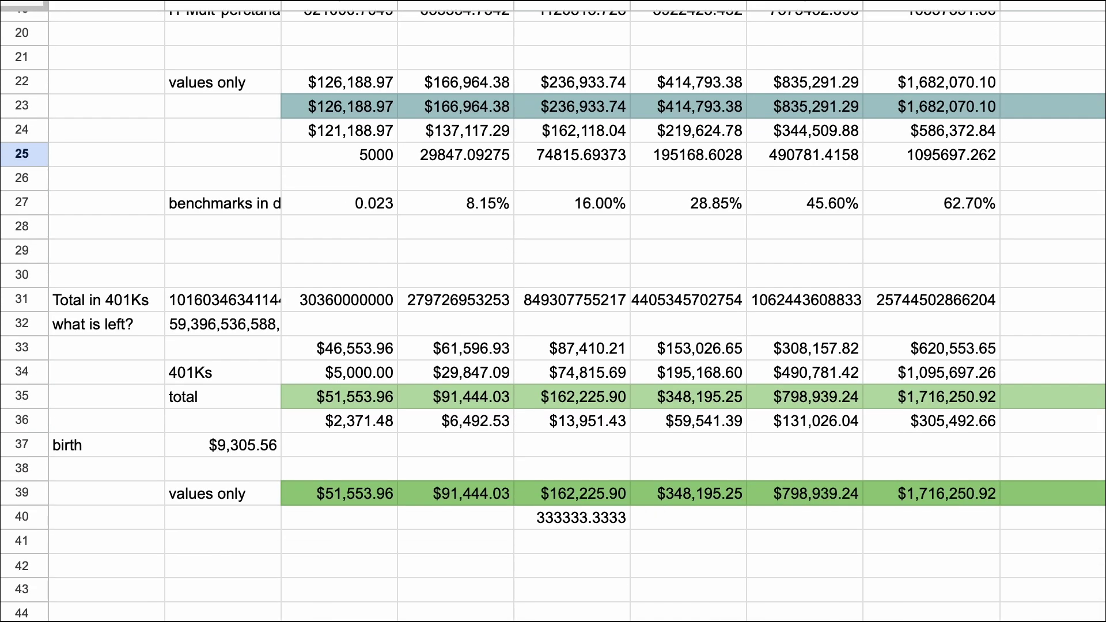
pyautogui.click(222, 372)
pyautogui.hscroll(5, 576, 316)
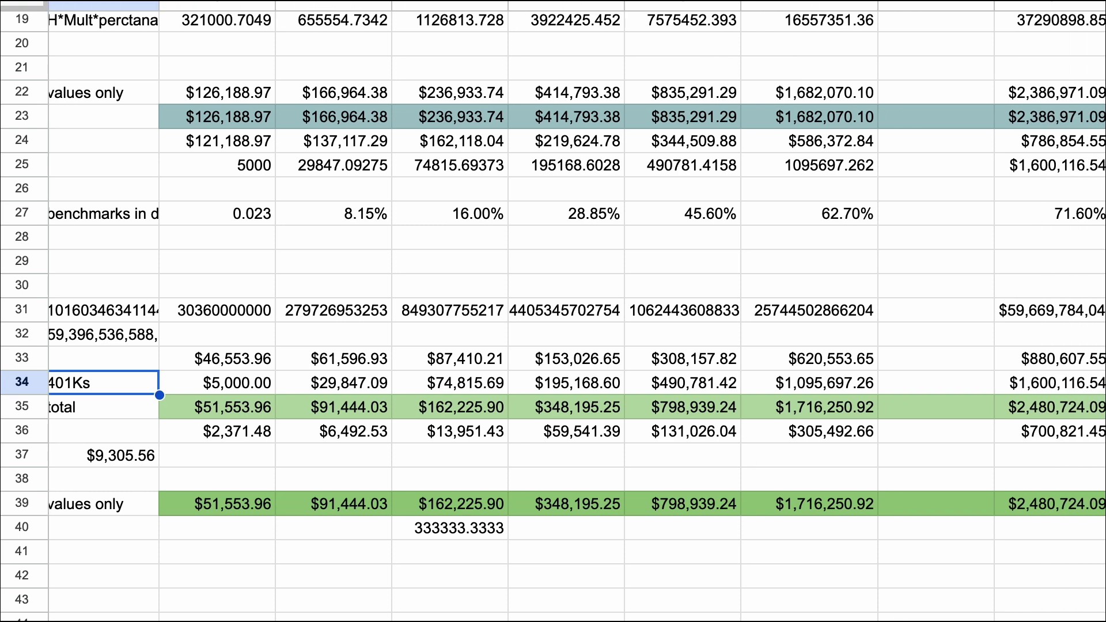
pyautogui.click(895, 399)
pyautogui.hscroll(-3, 896, 399)
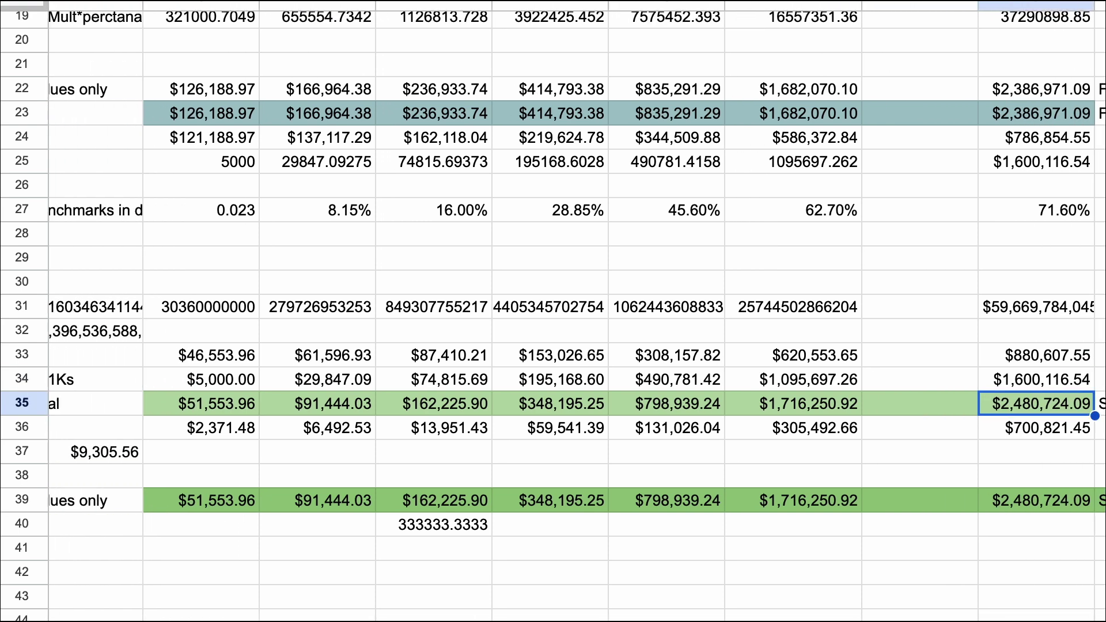
pyautogui.moveTo(201, 404); pyautogui.dragTo(1037, 403)
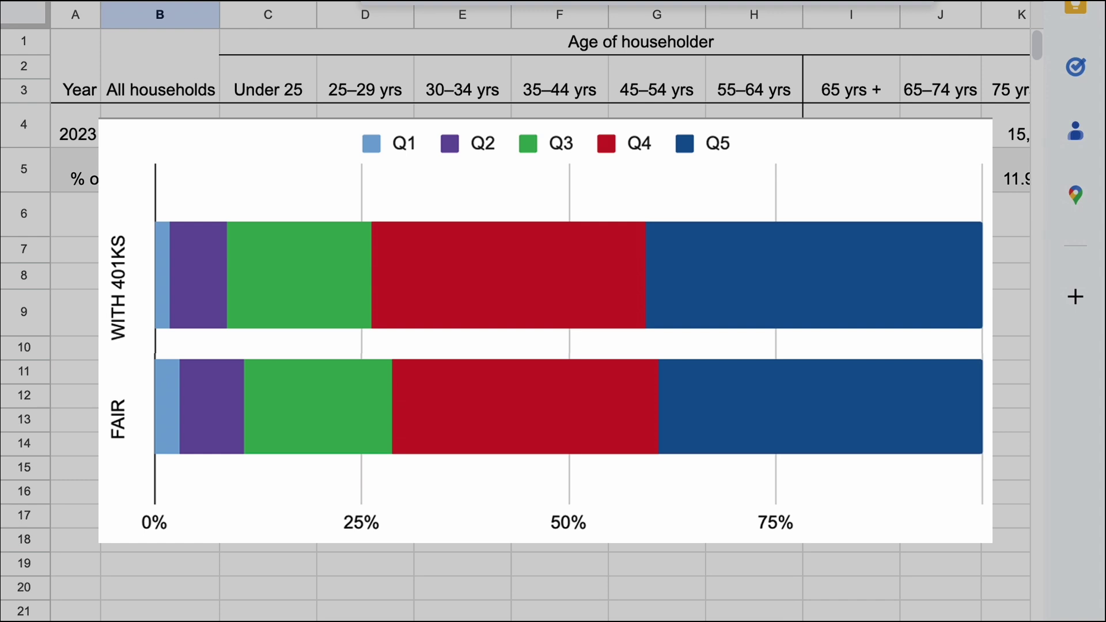
pyautogui.moveTo(674, 334); pyautogui.dragTo(675, 353)
pyautogui.moveTo(689, 337); pyautogui.dragTo(703, 337)
pyautogui.moveTo(720, 335)
pyautogui.mouseDown()
pyautogui.moveTo(719, 353)
pyautogui.moveTo(735, 350)
pyautogui.mouseUp()
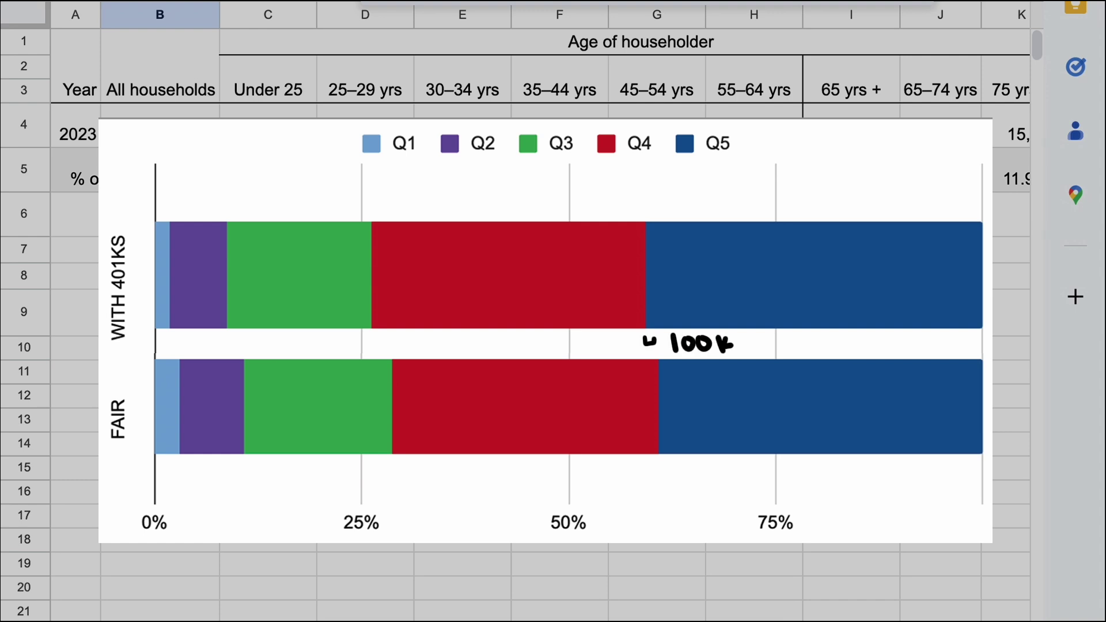
pyautogui.moveTo(795, 134)
pyautogui.mouseDown()
pyautogui.moveTo(797, 170)
pyautogui.moveTo(808, 156)
pyautogui.mouseUp()
pyautogui.moveTo(843, 134); pyautogui.dragTo(844, 166)
pyautogui.moveTo(877, 136); pyautogui.dragTo(880, 165)
pyautogui.moveTo(862, 137); pyautogui.dragTo(900, 134)
pyautogui.moveTo(824, 181); pyautogui.dragTo(785, 206)
pyautogui.moveTo(782, 185); pyautogui.dragTo(804, 203)
pyautogui.moveTo(690, 188); pyautogui.dragTo(686, 223)
pyautogui.moveTo(710, 190); pyautogui.dragTo(709, 192)
pyautogui.moveTo(733, 191); pyautogui.dragTo(757, 217)
pyautogui.moveTo(741, 192); pyautogui.dragTo(773, 184)
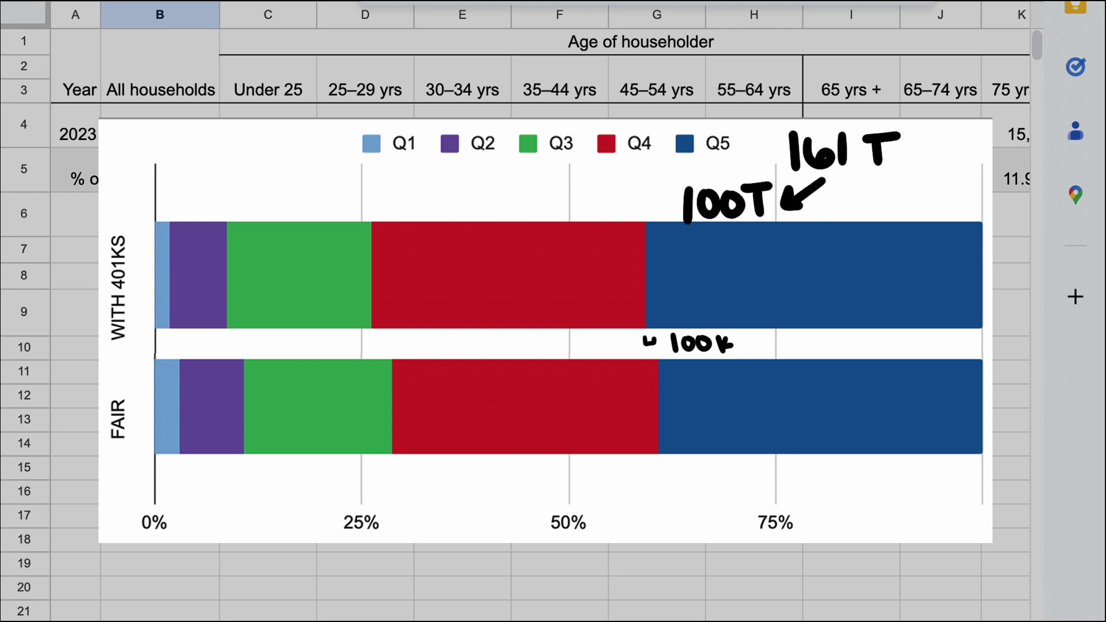
pyautogui.moveTo(693, 158); pyautogui.dragTo(704, 170)
pyautogui.moveTo(700, 162)
pyautogui.mouseDown()
pyautogui.moveTo(700, 179)
pyautogui.moveTo(713, 163)
pyautogui.mouseUp()
pyautogui.moveTo(726, 159); pyautogui.dragTo(726, 178)
pyautogui.moveTo(735, 159); pyautogui.dragTo(733, 178)
pyautogui.moveTo(746, 162); pyautogui.dragTo(747, 176)
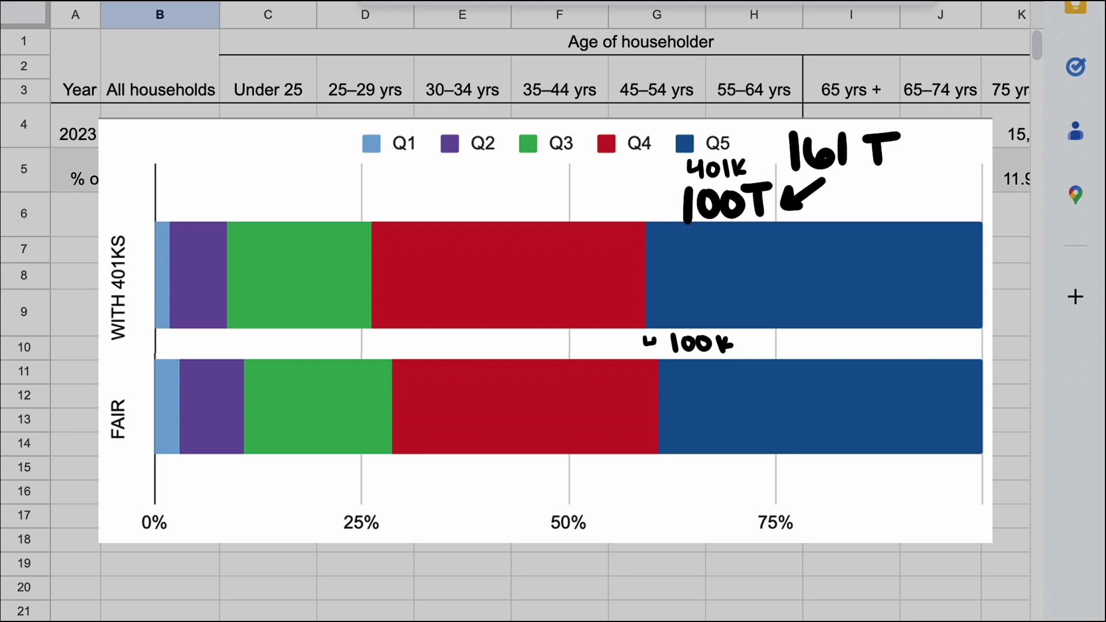
pyautogui.moveTo(844, 178); pyautogui.dragTo(892, 194)
pyautogui.moveTo(879, 188); pyautogui.dragTo(883, 204)
pyautogui.moveTo(924, 178)
pyautogui.mouseDown()
pyautogui.moveTo(913, 207)
pyautogui.moveTo(922, 194)
pyautogui.mouseUp()
pyautogui.moveTo(945, 179); pyautogui.dragTo(944, 209)
pyautogui.moveTo(952, 180)
pyautogui.mouseDown()
pyautogui.moveTo(979, 176)
pyautogui.moveTo(968, 207)
pyautogui.mouseUp()
pyautogui.moveTo(907, 153)
pyautogui.mouseDown()
pyautogui.moveTo(934, 147)
pyautogui.moveTo(942, 162)
pyautogui.mouseUp()
pyautogui.moveTo(945, 157); pyautogui.dragTo(955, 161)
pyautogui.moveTo(958, 163); pyautogui.dragTo(969, 151)
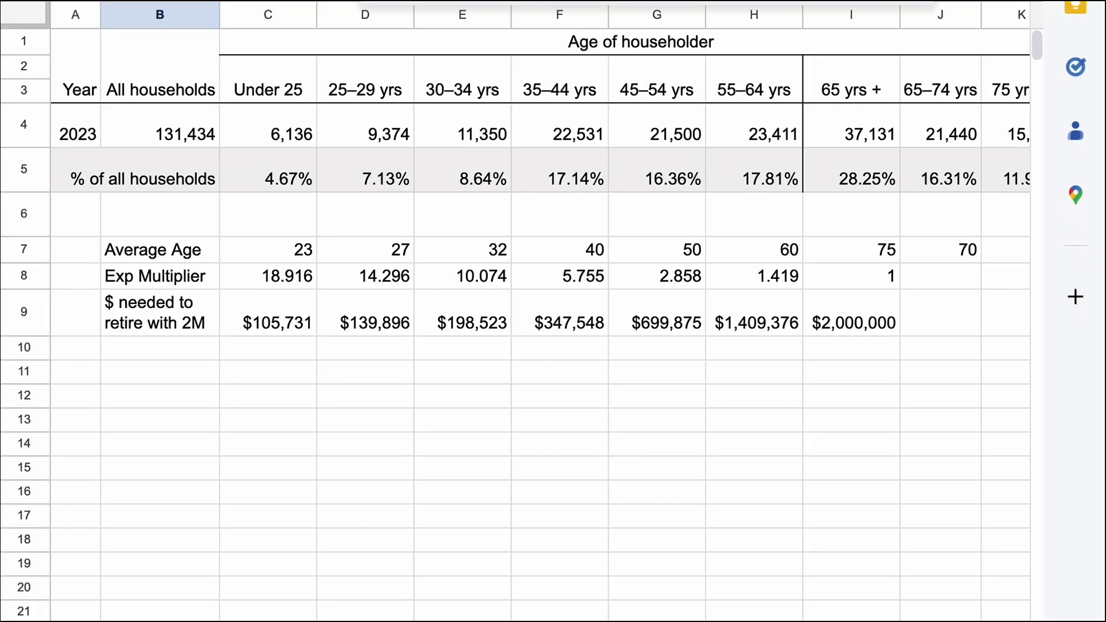
pyautogui.moveTo(231, 420); pyautogui.dragTo(233, 449)
pyautogui.moveTo(255, 417); pyautogui.dragTo(280, 453)
pyautogui.moveTo(303, 431)
pyautogui.mouseDown()
pyautogui.moveTo(339, 431)
pyautogui.moveTo(336, 444)
pyautogui.mouseUp()
pyautogui.moveTo(389, 415); pyautogui.dragTo(390, 455)
pyautogui.moveTo(433, 417); pyautogui.dragTo(431, 419)
pyautogui.moveTo(449, 415); pyautogui.dragTo(466, 454)
pyautogui.moveTo(502, 410); pyautogui.dragTo(522, 425)
pyautogui.moveTo(537, 407); pyautogui.dragTo(515, 455)
pyautogui.moveTo(533, 439)
pyautogui.mouseDown()
pyautogui.moveTo(539, 455)
pyautogui.moveTo(602, 416)
pyautogui.mouseUp()
pyautogui.moveTo(629, 412)
pyautogui.mouseDown()
pyautogui.moveTo(630, 451)
pyautogui.moveTo(641, 444)
pyautogui.mouseUp()
pyautogui.moveTo(677, 412); pyautogui.dragTo(676, 450)
pyautogui.moveTo(690, 414)
pyautogui.mouseDown()
pyautogui.moveTo(718, 411)
pyautogui.moveTo(780, 447)
pyautogui.mouseUp()
pyautogui.moveTo(787, 429); pyautogui.dragTo(887, 446)
pyautogui.moveTo(890, 418)
pyautogui.mouseDown()
pyautogui.moveTo(910, 443)
pyautogui.moveTo(983, 430)
pyautogui.mouseUp()
pyautogui.moveTo(1023, 432)
pyautogui.mouseDown()
pyautogui.moveTo(1003, 449)
pyautogui.moveTo(1043, 449)
pyautogui.mouseUp()
pyautogui.moveTo(1050, 421); pyautogui.dragTo(1059, 458)
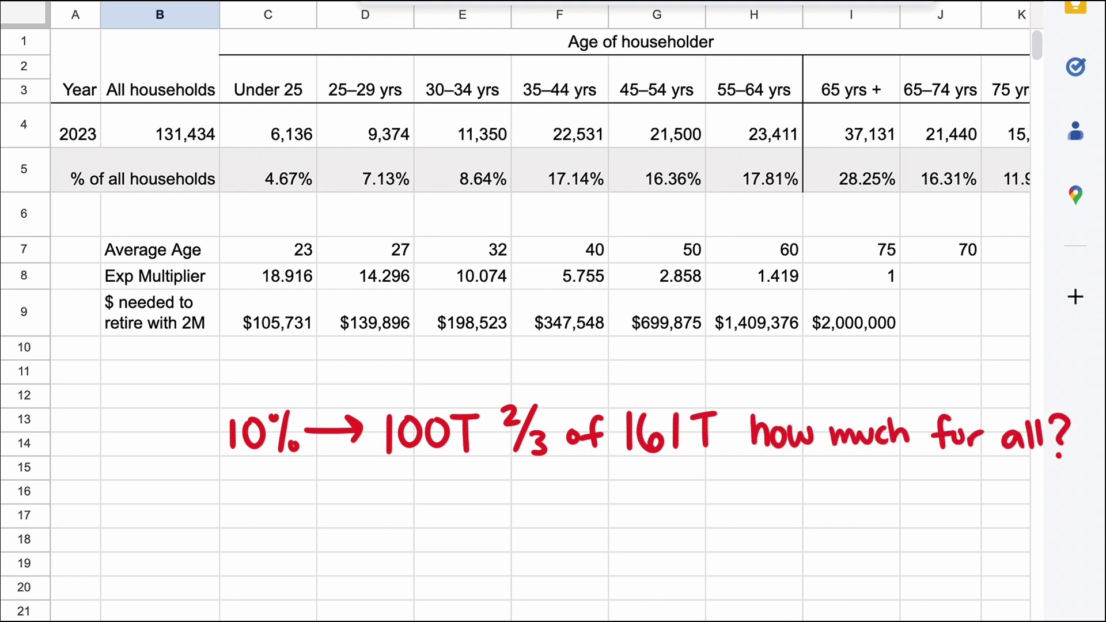
pyautogui.moveTo(512, 495); pyautogui.dragTo(508, 550)
pyautogui.moveTo(539, 498)
pyautogui.mouseDown()
pyautogui.moveTo(566, 496)
pyautogui.moveTo(536, 547)
pyautogui.mouseUp()
pyautogui.moveTo(589, 495); pyautogui.dragTo(597, 555)
pyautogui.moveTo(620, 538); pyautogui.dragTo(625, 545)
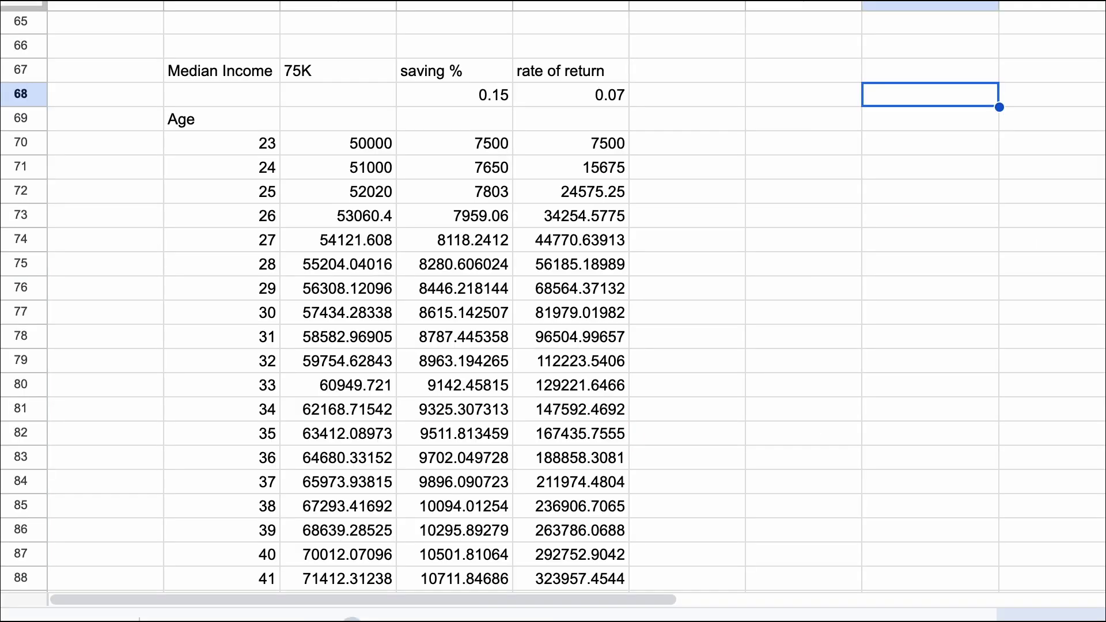
# - Examine the savings projection's median income, saving percentage and the accumulated amount in the age 65 row
pyautogui.click(221, 70)
pyautogui.click(338, 70)
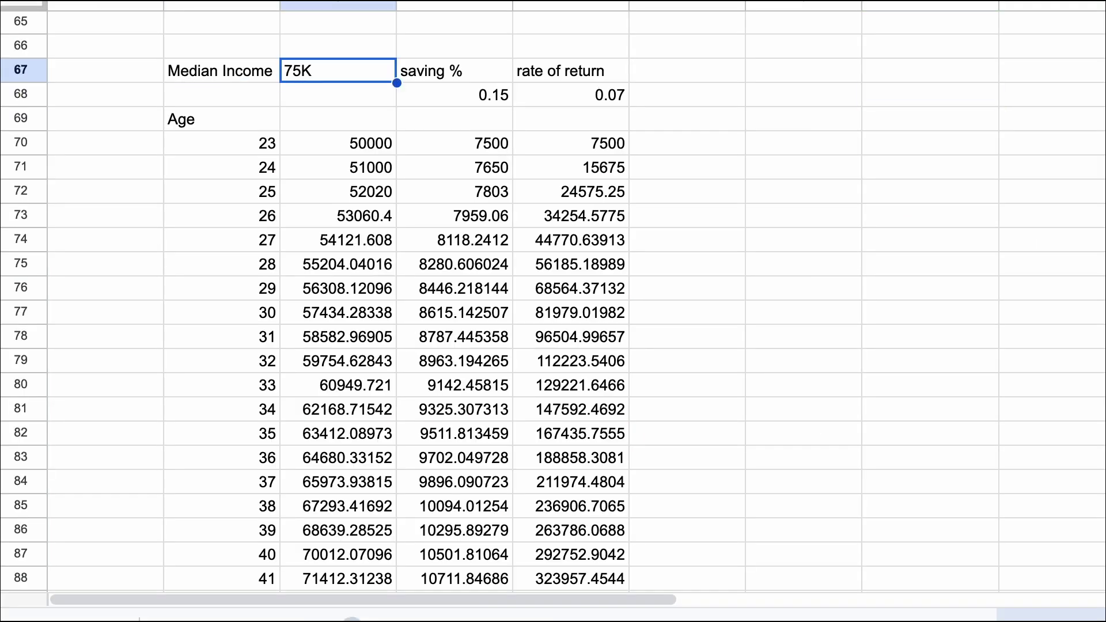
pyautogui.click(454, 94)
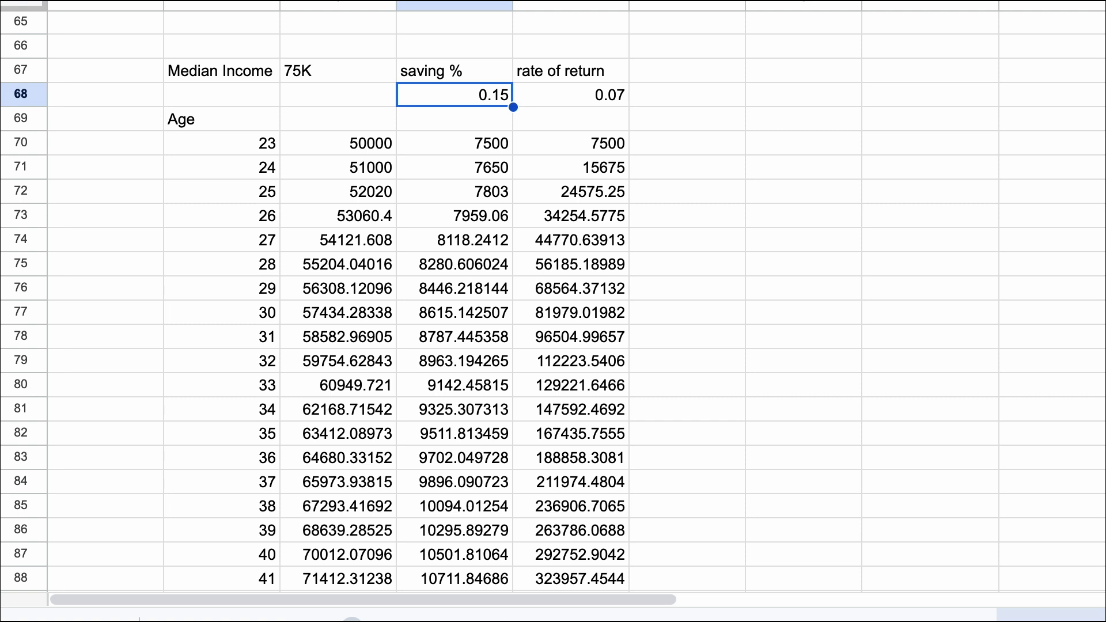
pyautogui.scroll(-10, 554, 302)
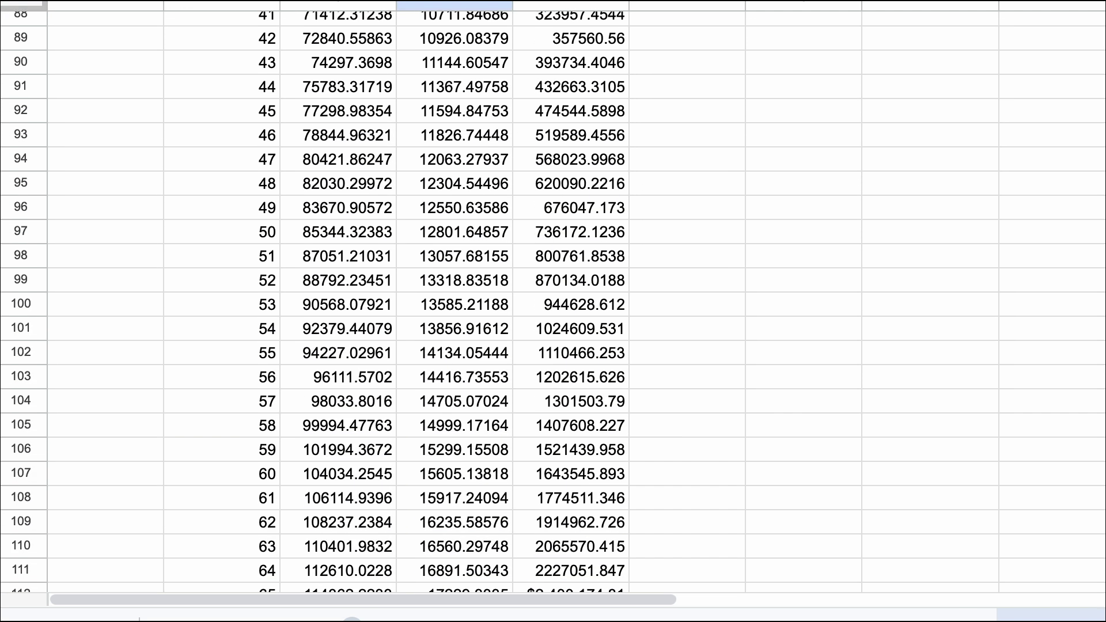
pyautogui.scroll(-5, 554, 303)
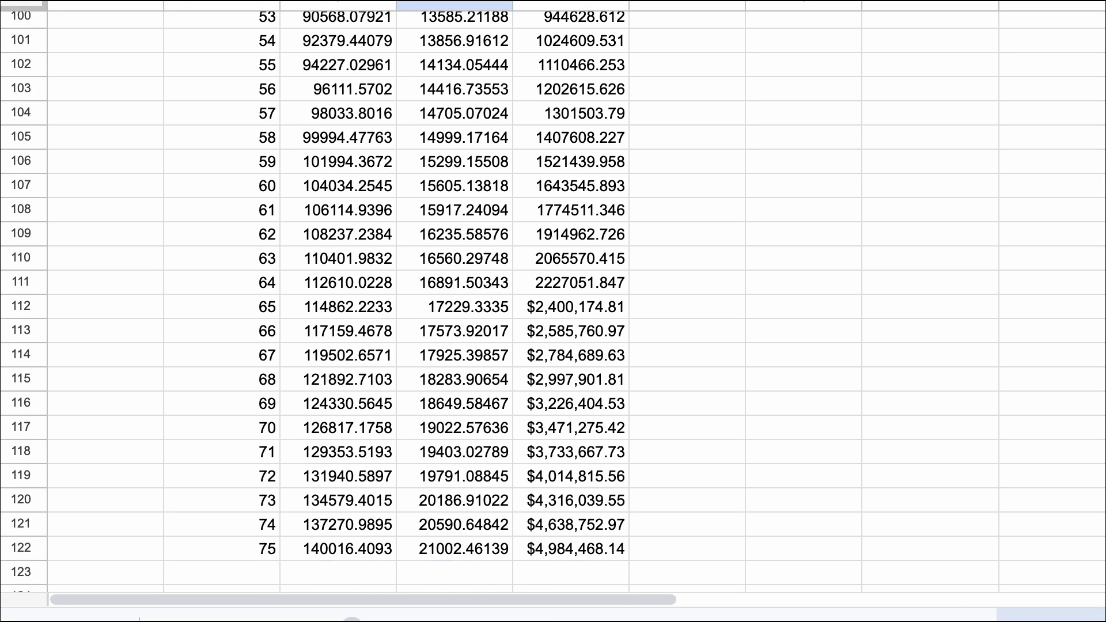
pyautogui.moveTo(222, 307); pyautogui.dragTo(571, 307)
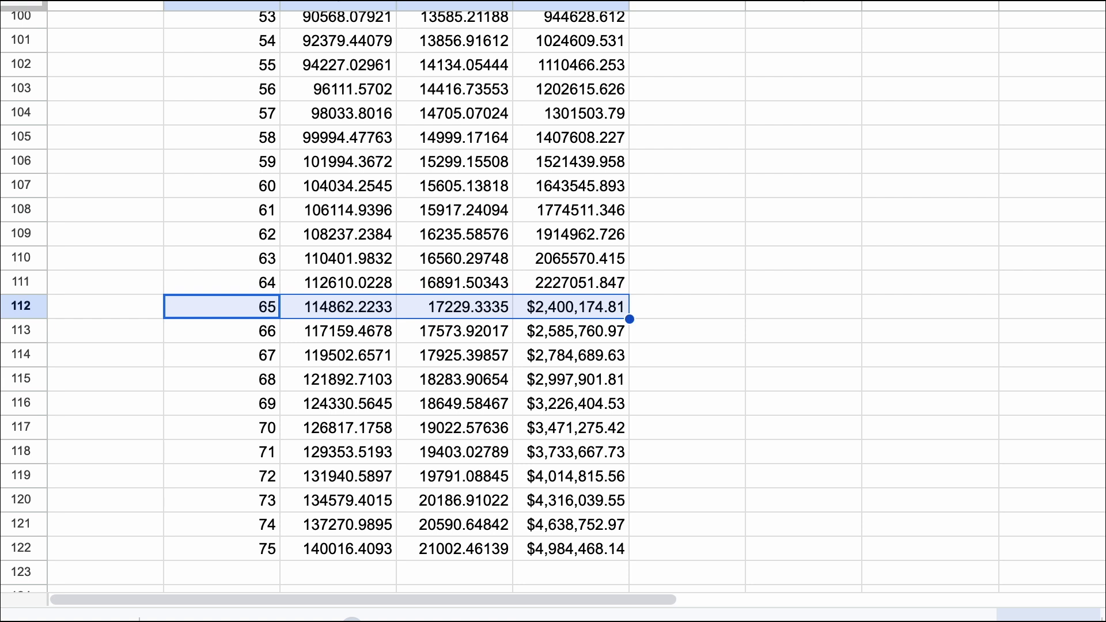
pyautogui.click(570, 306)
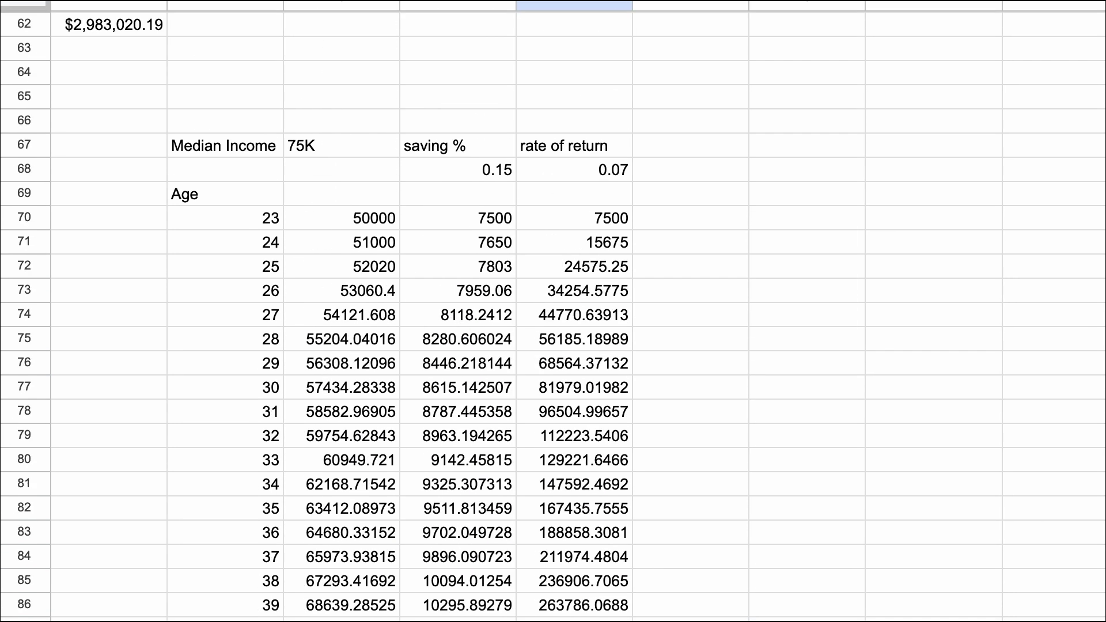
# - Set the saving percentage of the projection in D68 to 0.12
pyautogui.click(458, 169)
pyautogui.write('0.12')
pyautogui.press('Return')
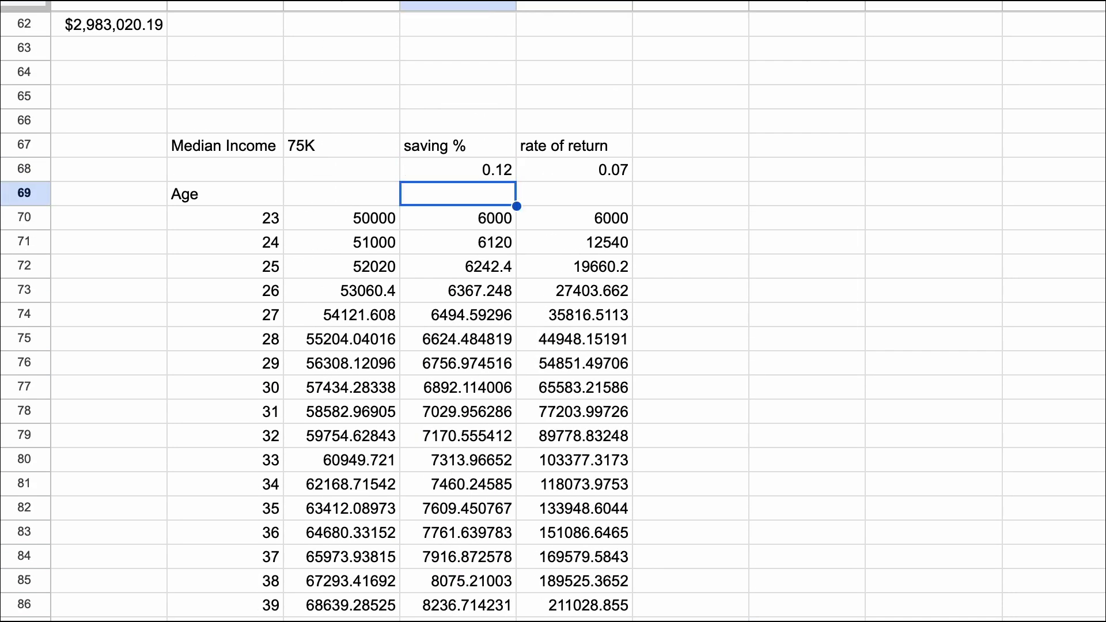
# - Add a "with house" column in F67 with the formula =E70+500000 in F70, filled down for all ages
pyautogui.click(690, 145)
pyautogui.write('with house')
pyautogui.click(690, 218)
pyautogui.write('=')
pyautogui.click(573, 218)
pyautogui.write('+')
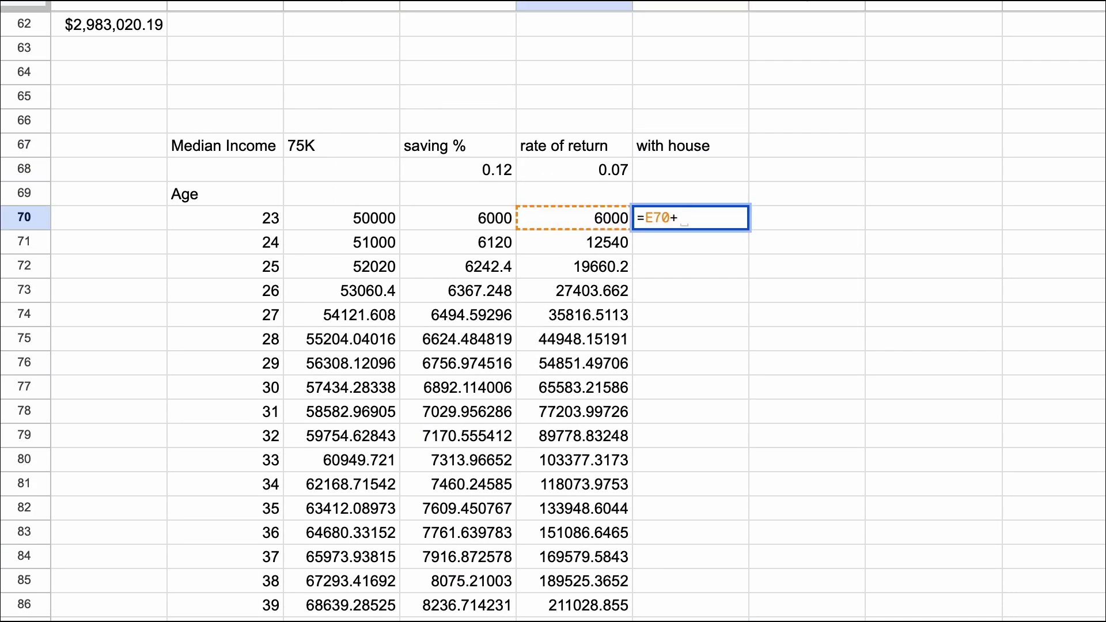
pyautogui.write('500000')
pyautogui.press('Return')
pyautogui.hotkey('ctrl', 'Return')
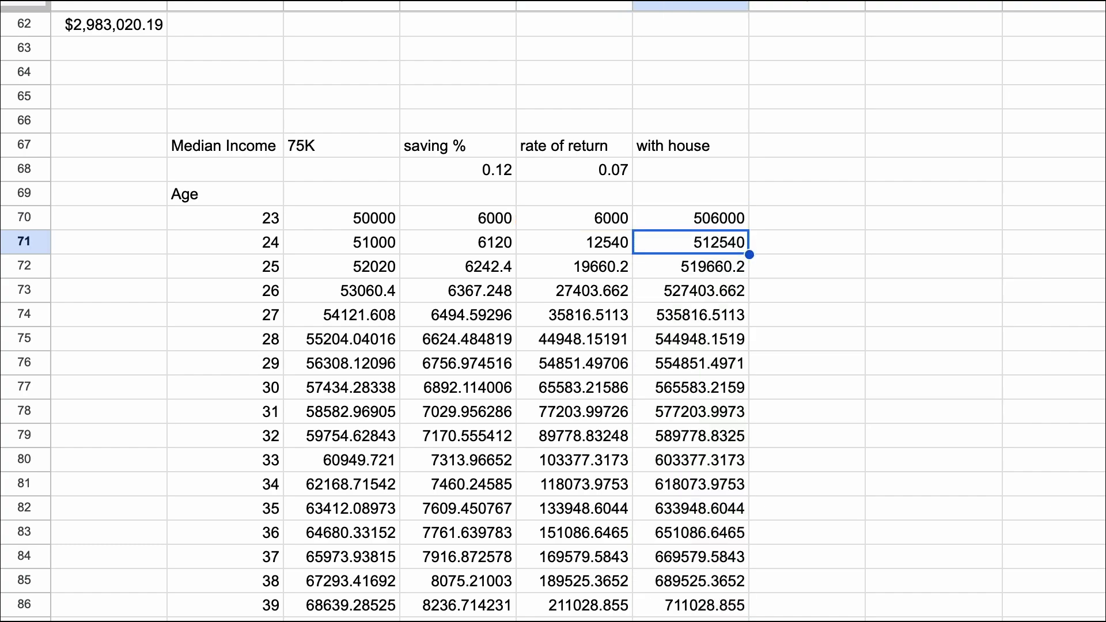
# - Examine the age 65 row, including its amount in the "with house" column
pyautogui.scroll(-5, 553, 311)
pyautogui.scroll(-10, 554, 312)
pyautogui.click(690, 438)
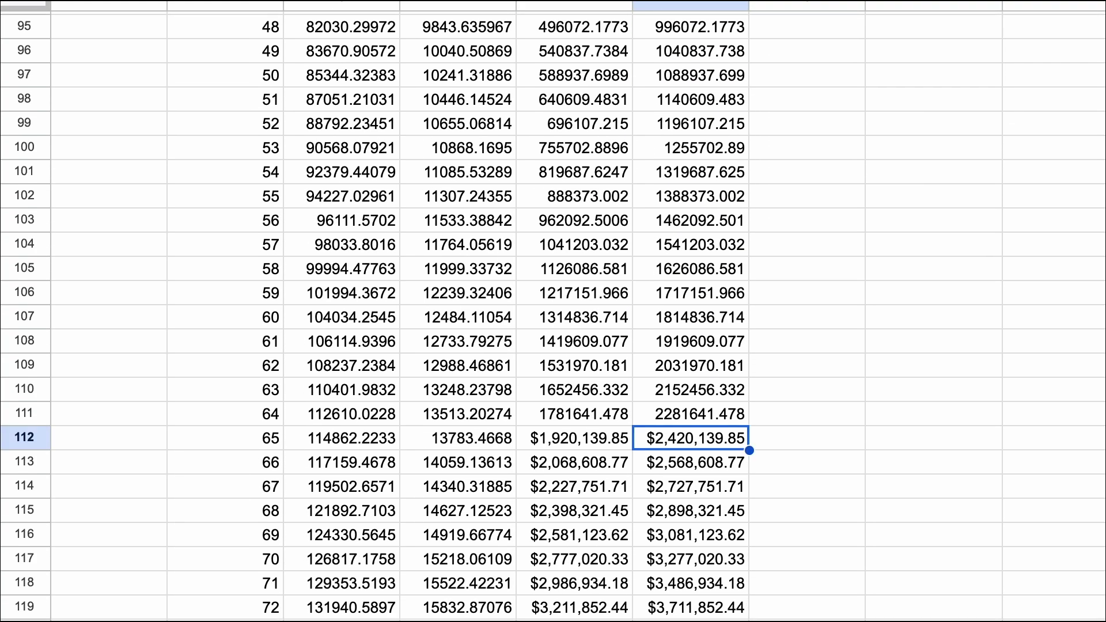
pyautogui.moveTo(225, 438); pyautogui.dragTo(690, 438)
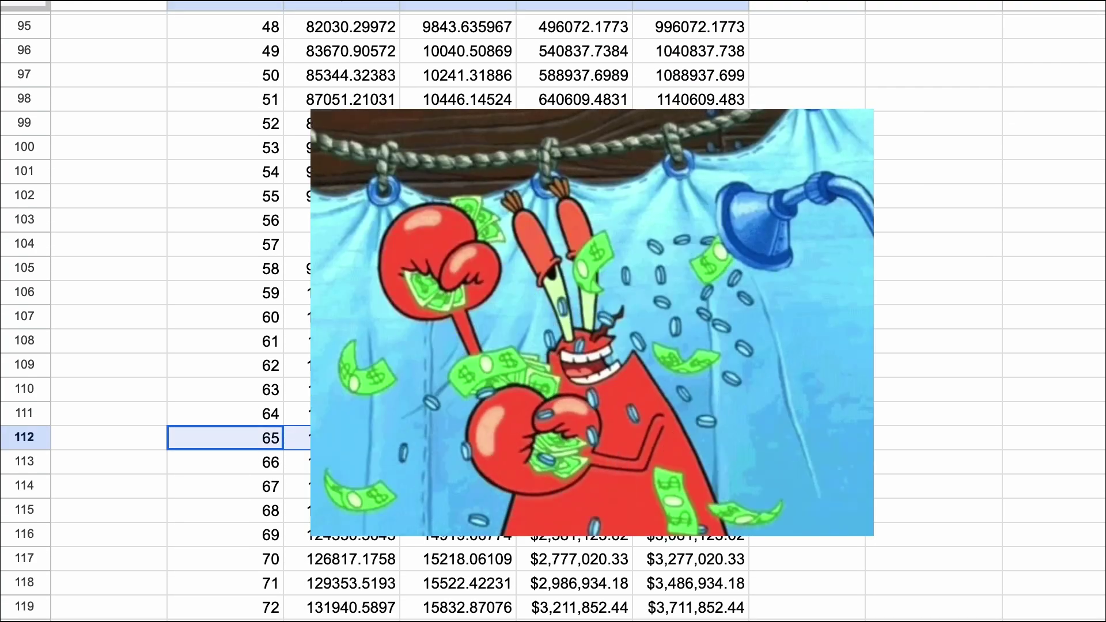